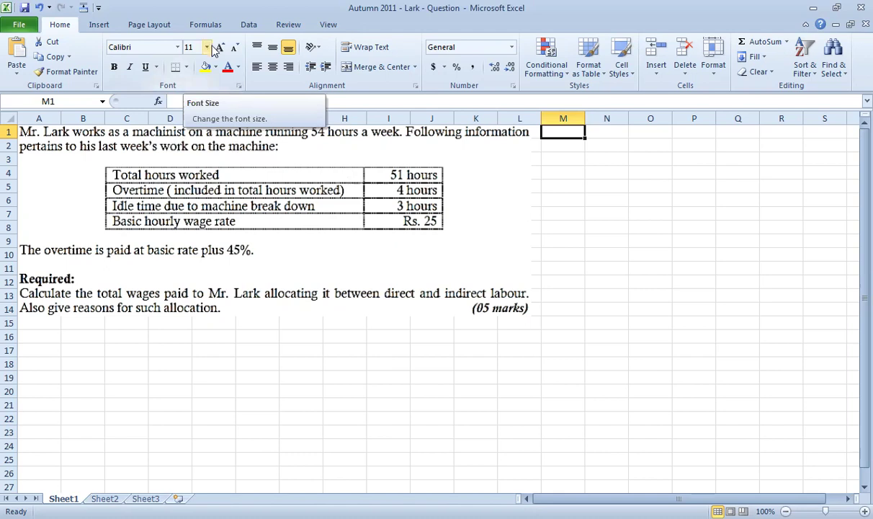
- Highlight the figures 54, 51, 4 and 3 hours in the question in yellow
{"action": "left_click", "coordinate": [127, 404]}
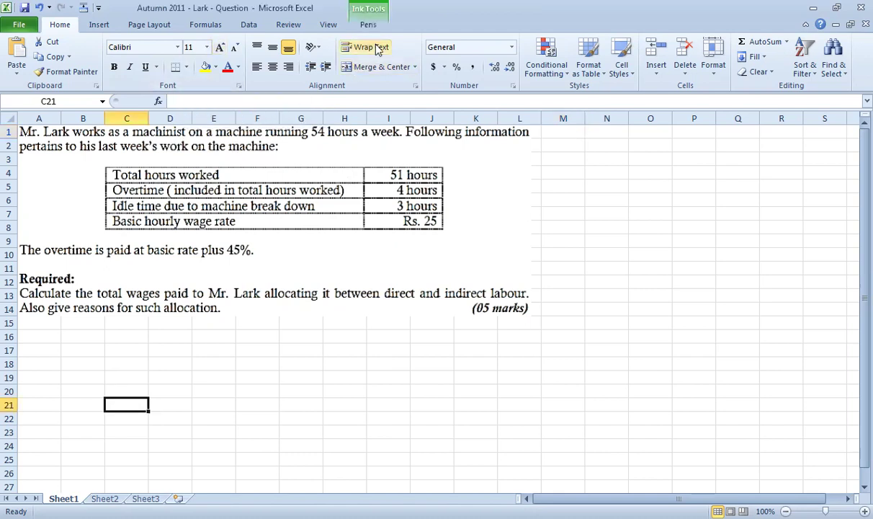
{"action": "left_click", "coordinate": [371, 26]}
{"action": "left_click", "coordinate": [339, 47]}
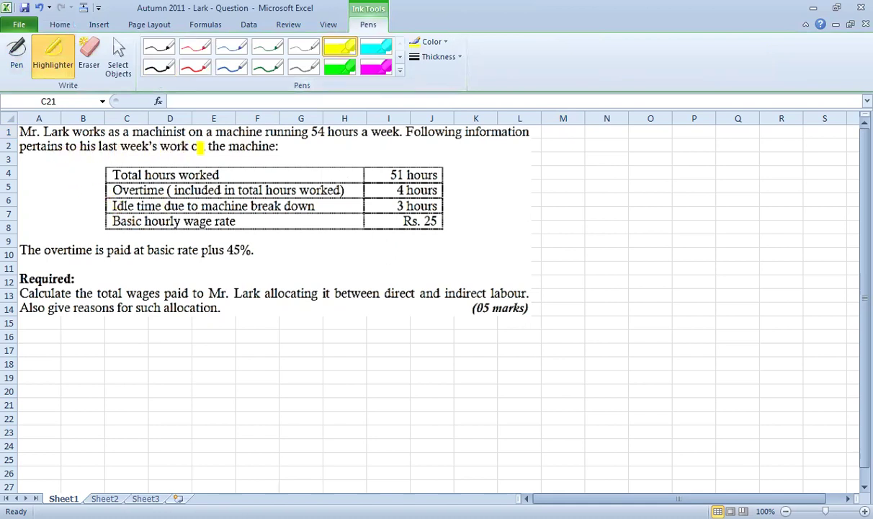
{"action": "left_click_drag", "start_coordinate": [311, 132], "coordinate": [330, 132]}
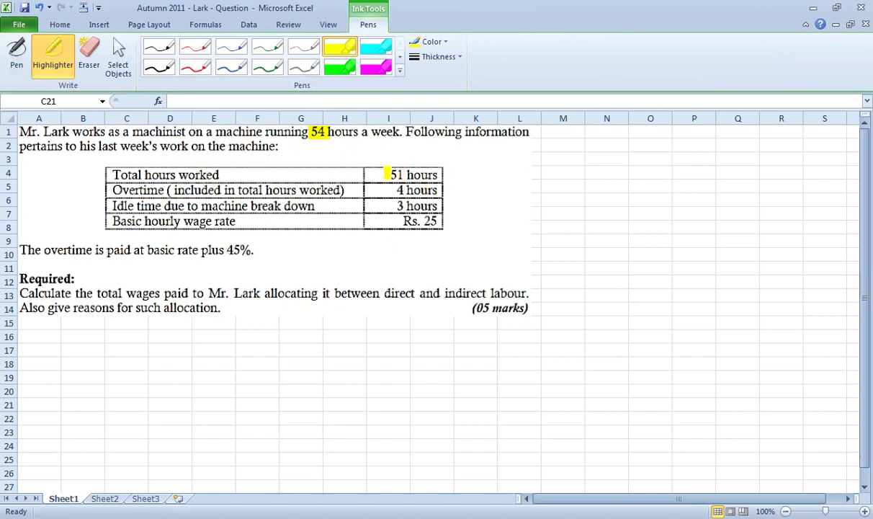
{"action": "left_click_drag", "start_coordinate": [391, 175], "coordinate": [407, 175]}
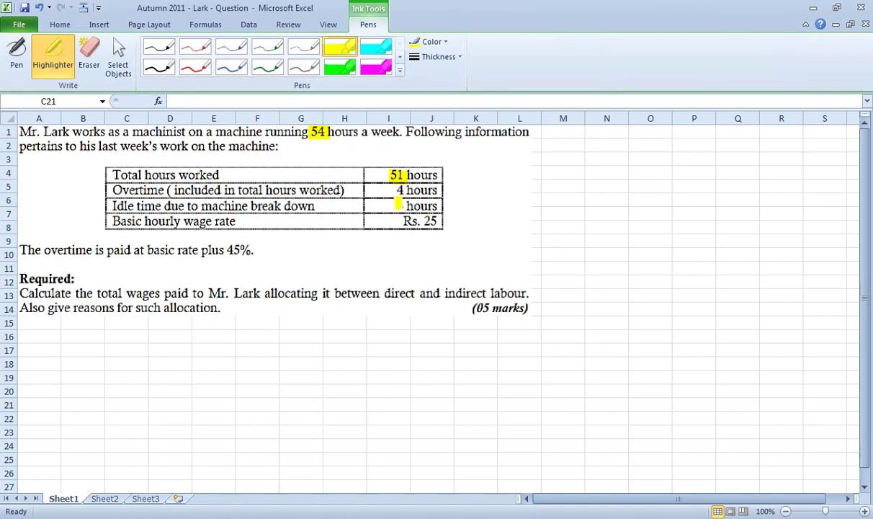
{"action": "left_click_drag", "start_coordinate": [396, 206], "coordinate": [405, 207]}
{"action": "left_click_drag", "start_coordinate": [397, 191], "coordinate": [406, 190]}
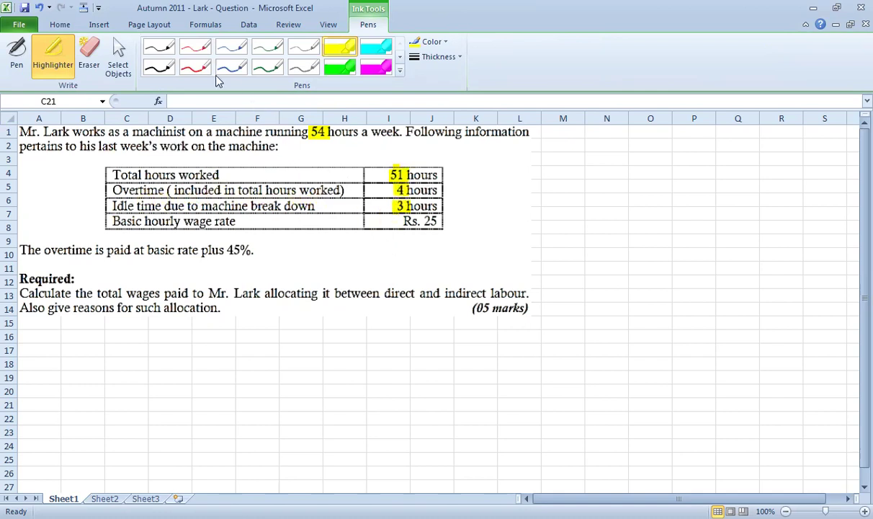
- Mark up the 51, 4 and 3 hour figures with red pen arrows and outlines, and underline Rs. 25 and 45%
{"action": "left_click", "coordinate": [196, 67]}
{"action": "mouse_move", "coordinate": [366, 173]}
{"action": "left_mouse_down"}
{"action": "mouse_move", "coordinate": [382, 175]}
{"action": "mouse_move", "coordinate": [387, 194]}
{"action": "left_mouse_up"}
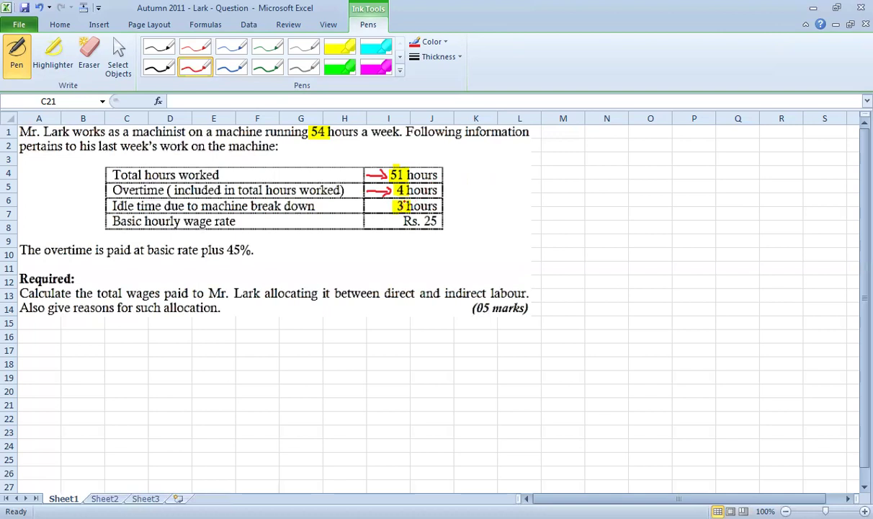
{"action": "left_click_drag", "start_coordinate": [397, 202], "coordinate": [394, 202]}
{"action": "mouse_move", "coordinate": [410, 167]}
{"action": "left_mouse_down"}
{"action": "mouse_move", "coordinate": [389, 166]}
{"action": "mouse_move", "coordinate": [386, 176]}
{"action": "mouse_move", "coordinate": [411, 182]}
{"action": "mouse_move", "coordinate": [412, 167]}
{"action": "mouse_move", "coordinate": [394, 192]}
{"action": "mouse_move", "coordinate": [408, 186]}
{"action": "mouse_move", "coordinate": [380, 160]}
{"action": "mouse_move", "coordinate": [386, 152]}
{"action": "left_mouse_up"}
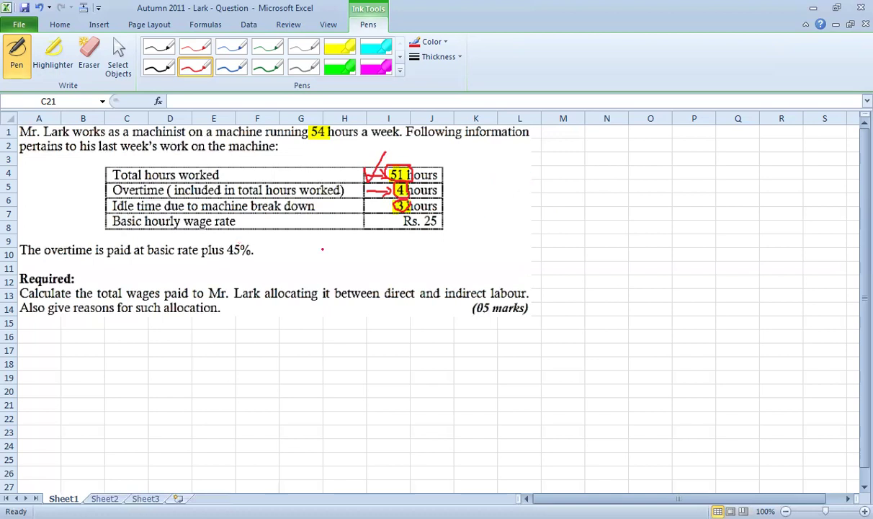
{"action": "left_click_drag", "start_coordinate": [415, 233], "coordinate": [442, 233]}
{"action": "left_click_drag", "start_coordinate": [226, 257], "coordinate": [253, 256]}
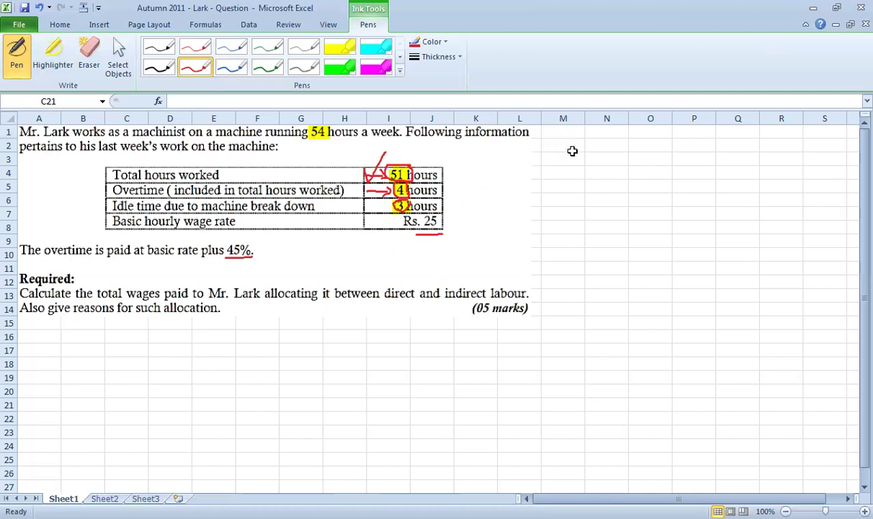
- Enter the basic hourly rate 25 in M2 and calculate the overtime rate in M3 with =M2*1.45
{"action": "key", "text": "Escape"}
{"action": "left_click", "coordinate": [542, 143]}
{"action": "type", "text": "25"}
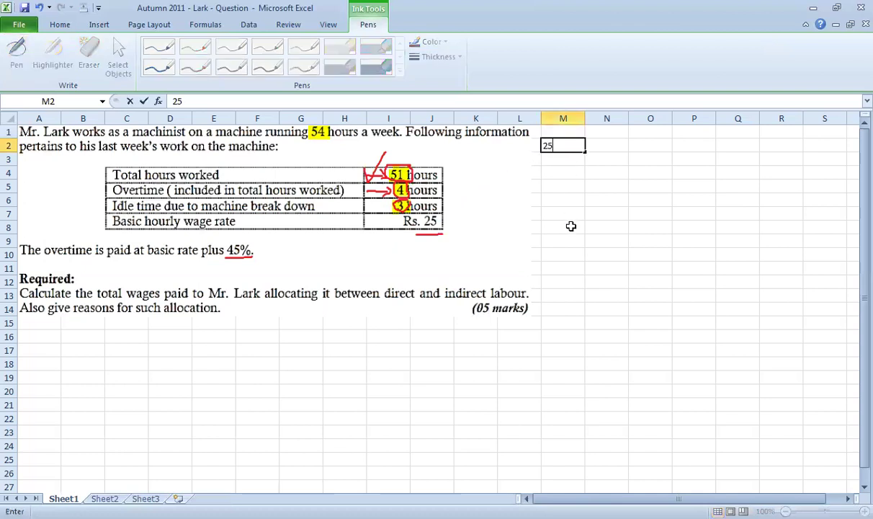
{"action": "key", "text": "Return"}
{"action": "type", "text": "="}
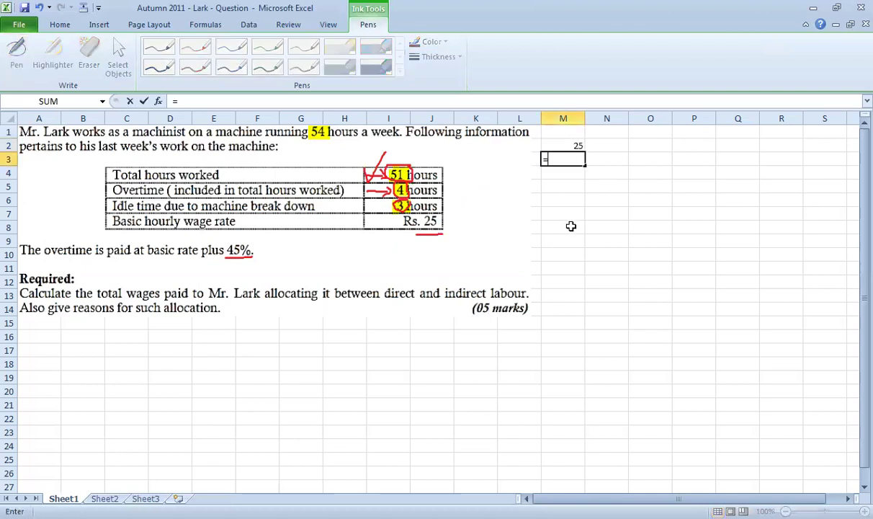
{"action": "type", "text": "M2*1.45"}
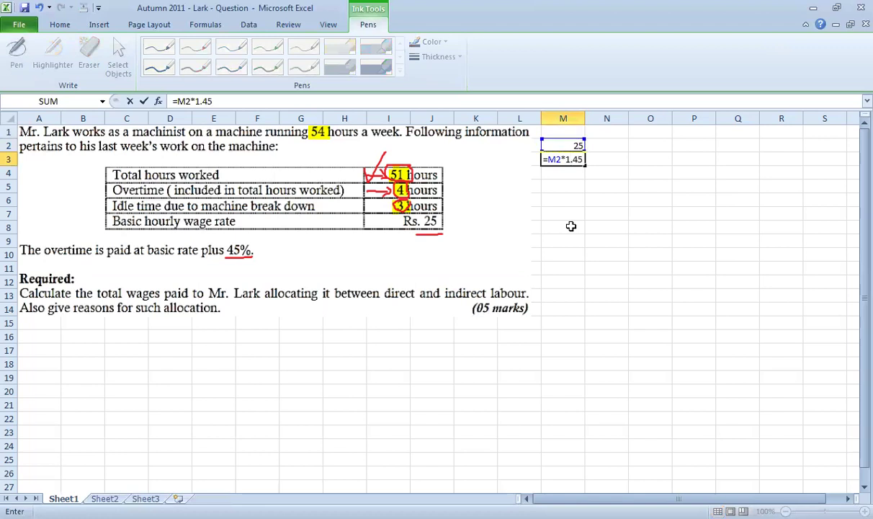
{"action": "key", "text": "Return"}
{"action": "key", "text": "Up"}
{"action": "key", "text": "Down"}
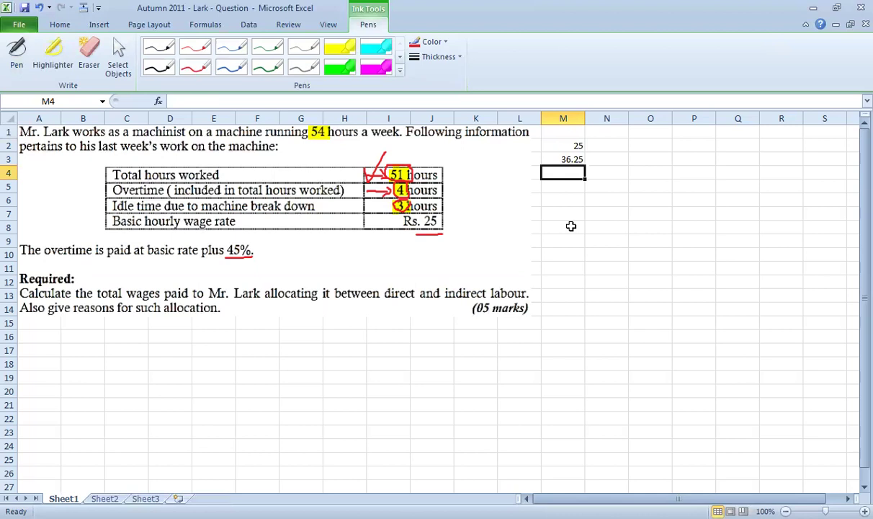
- Calculate the overtime premium per hour in M4 by subtracting M2 from M3
{"action": "type", "text": "="}
{"action": "key", "text": "Up"}
{"action": "type", "text": "-"}
{"action": "key", "text": "Up"}
{"action": "key", "text": "Up"}
{"action": "key", "text": "Return"}
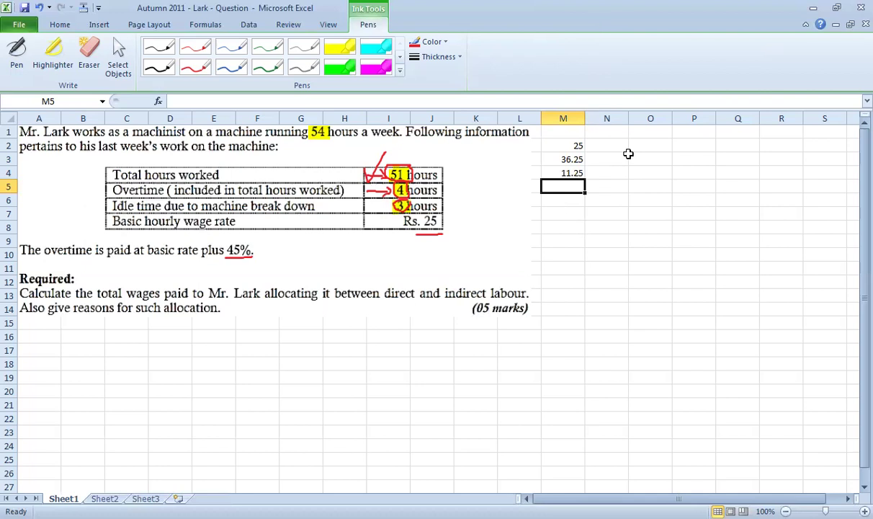
- Enter the label "direct" in O5 and the label "indirect" in O10
{"action": "key", "text": "Right"}
{"action": "key", "text": "Right"}
{"action": "key", "text": "Up"}
{"action": "key", "text": "Up"}
{"action": "key", "text": "Down"}
{"action": "key", "text": "Down"}
{"action": "type", "text": "direct"}
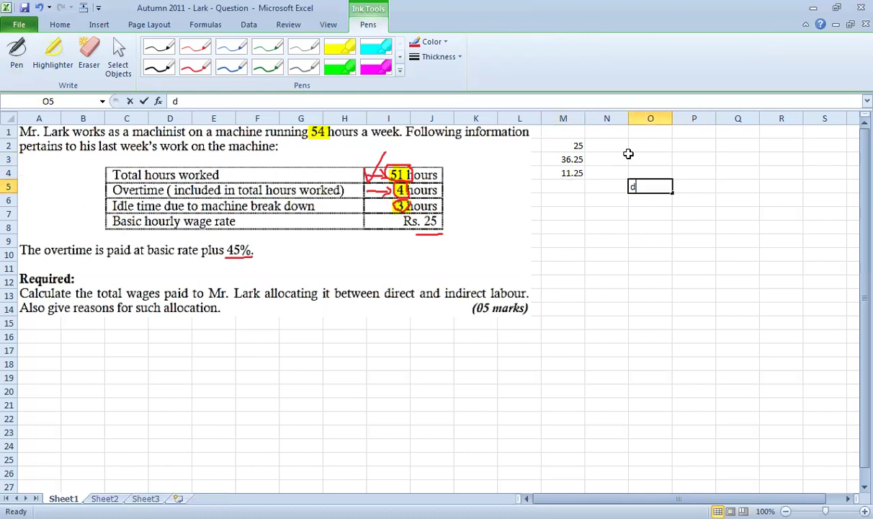
{"action": "key", "text": "Down"}
{"action": "key", "text": "Down"}
{"action": "key", "text": "Down"}
{"action": "key", "text": "Down"}
{"action": "key", "text": "Down"}
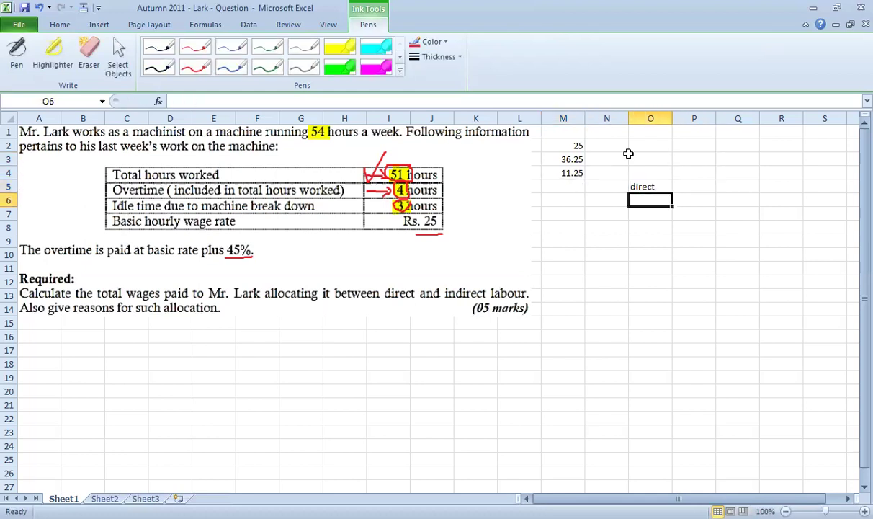
{"action": "type", "text": "i"}
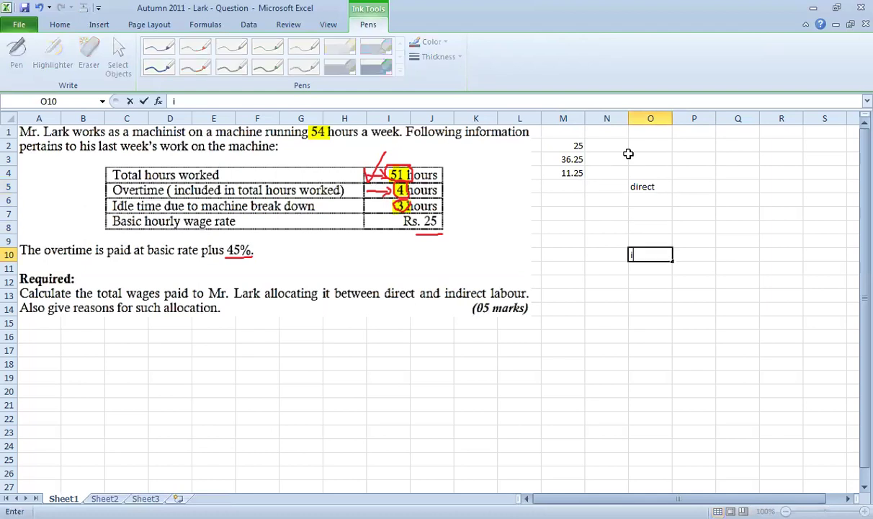
{"action": "type", "text": "ndirect"}
{"action": "key", "text": "Return"}
- Enter the label "total" in O15
{"action": "key", "text": "Down"}
{"action": "key", "text": "Down"}
{"action": "key", "text": "Down"}
{"action": "key", "text": "Down"}
{"action": "type", "text": "total"}
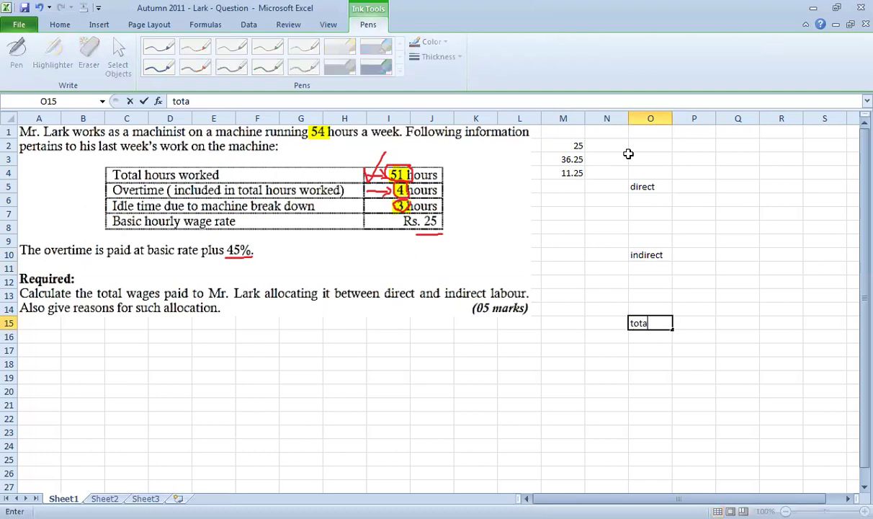
{"action": "key", "text": "Return"}
- Make the direct, indirect and total labels in column O bold
{"action": "key", "text": "Up"}
{"action": "key", "text": "Right"}
{"action": "key", "text": "Up"}
{"action": "key", "text": "Up"}
{"action": "key", "text": "Up"}
{"action": "key", "text": "Up"}
{"action": "key", "text": "Up"}
{"action": "key", "text": "Up"}
{"action": "key", "text": "Up"}
{"action": "key", "text": "Up"}
{"action": "key", "text": "Up"}
{"action": "key", "text": "Up"}
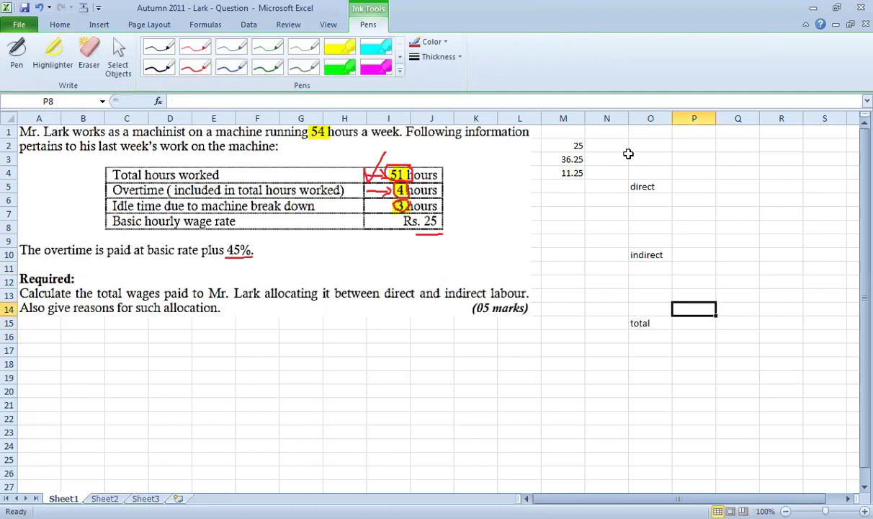
{"action": "key", "text": "Left"}
{"action": "key", "text": "ctrl+b"}
{"action": "key", "text": "Down"}
{"action": "key", "text": "Down"}
{"action": "key", "text": "Down"}
{"action": "key", "text": "Down"}
{"action": "key", "text": "Down"}
{"action": "key", "text": "ctrl+b"}
{"action": "key", "text": "Down"}
{"action": "key", "text": "Down"}
{"action": "key", "text": "Down"}
{"action": "key", "text": "Down"}
{"action": "key", "text": "Down"}
- Add a "normal" row under direct in O6 with 47 hours in P6
{"action": "key", "text": "Up"}
{"action": "key", "text": "Up"}
{"action": "key", "text": "Up"}
{"action": "key", "text": "Up"}
{"action": "key", "text": "Up"}
{"action": "key", "text": "Up"}
{"action": "key", "text": "Up"}
{"action": "key", "text": "Up"}
{"action": "key", "text": "Up"}
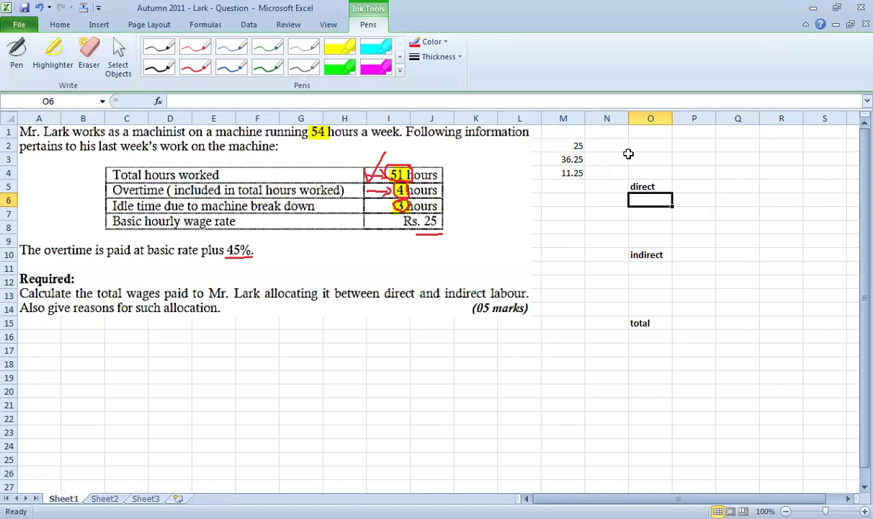
{"action": "type", "text": "47"}
{"action": "key", "text": "BackSpace"}
{"action": "key", "text": "BackSpace"}
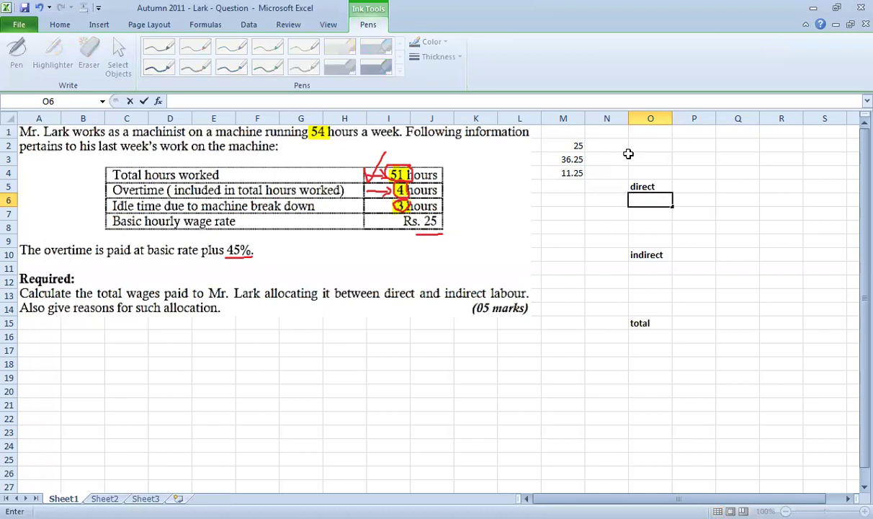
{"action": "type", "text": "normal"}
{"action": "key", "text": "Return"}
{"action": "key", "text": "Up"}
{"action": "key", "text": "Right"}
{"action": "type", "text": "47"}
{"action": "key", "text": "Return"}
- Add an "overtime" row under indirect in O11 with 4 hours in P11
{"action": "key", "text": "Down"}
{"action": "key", "text": "Down"}
{"action": "key", "text": "Down"}
{"action": "key", "text": "Down"}
{"action": "key", "text": "Left"}
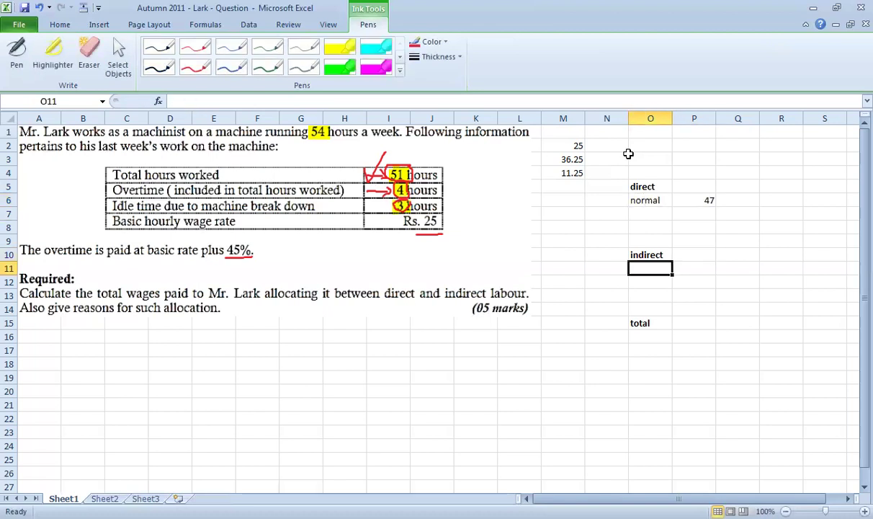
{"action": "type", "text": "overtime"}
{"action": "key", "text": "Tab"}
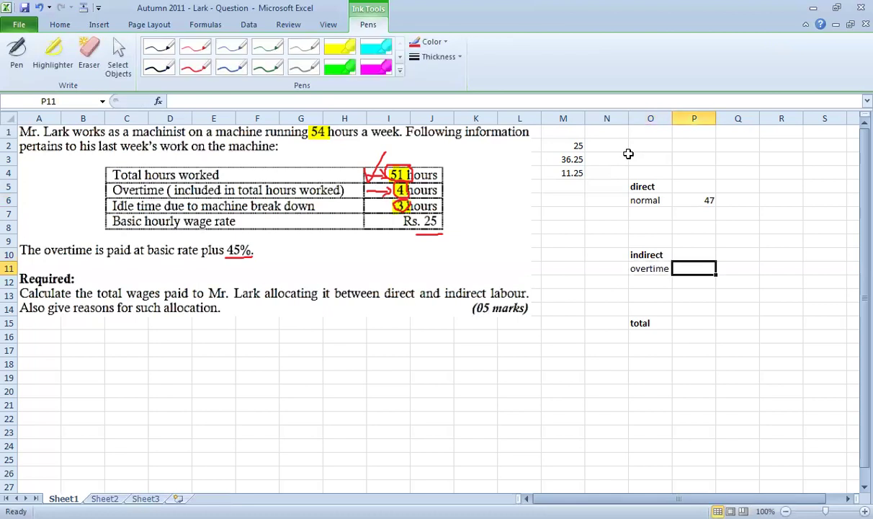
{"action": "type", "text": "4"}
{"action": "key", "text": "Return"}
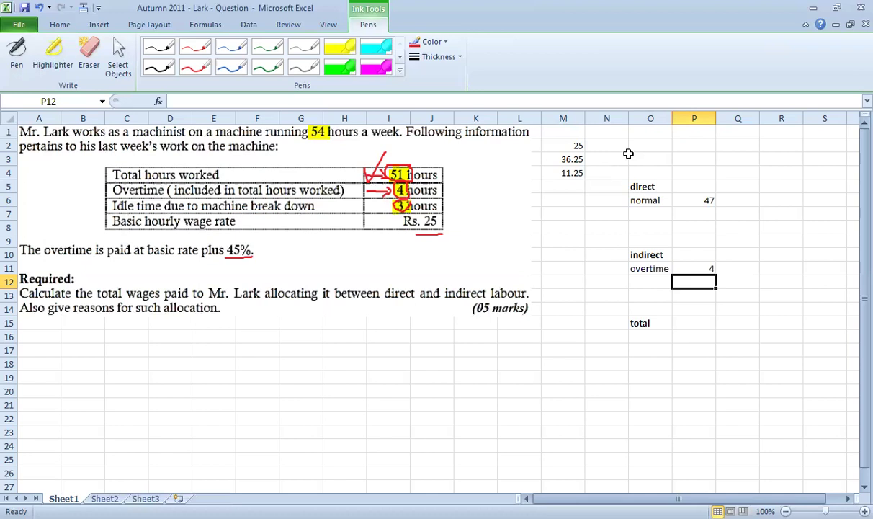
- Add an "overtime" row under direct in O7 with 4 hours in P7
{"action": "key", "text": "Left"}
{"action": "key", "text": "Up"}
{"action": "key", "text": "Up"}
{"action": "key", "text": "Up"}
{"action": "key", "text": "Up"}
{"action": "key", "text": "Up"}
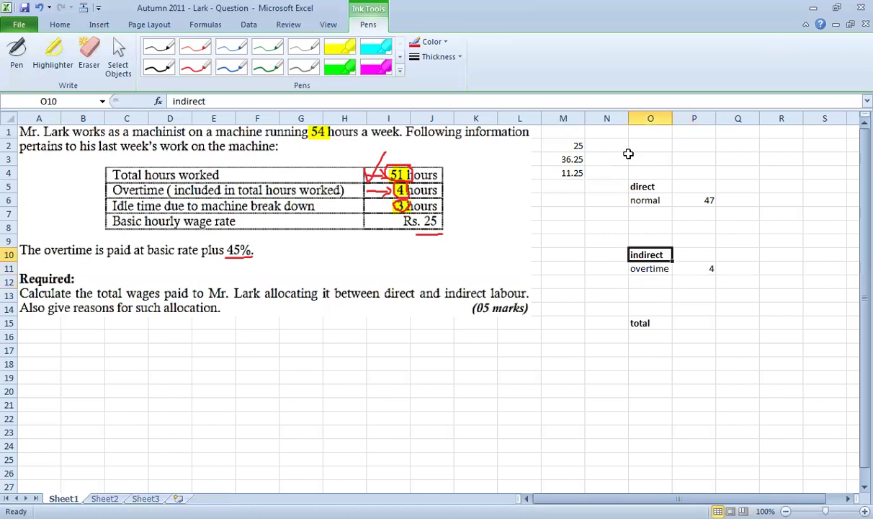
{"action": "type", "text": "ove"}
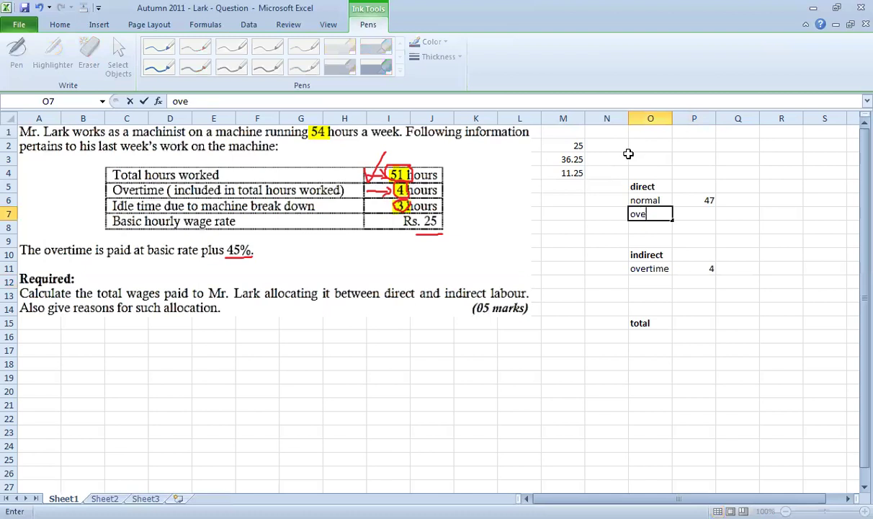
{"action": "type", "text": "rtime"}
{"action": "key", "text": "Return"}
{"action": "key", "text": "Up"}
{"action": "key", "text": "Right"}
{"action": "type", "text": "4"}
{"action": "key", "text": "Return"}
- Calculate the direct normal wages in Q6 by multiplying the hours in P6 by the basic rate in M2
{"action": "key", "text": "Right"}
{"action": "key", "text": "Up"}
{"action": "key", "text": "Up"}
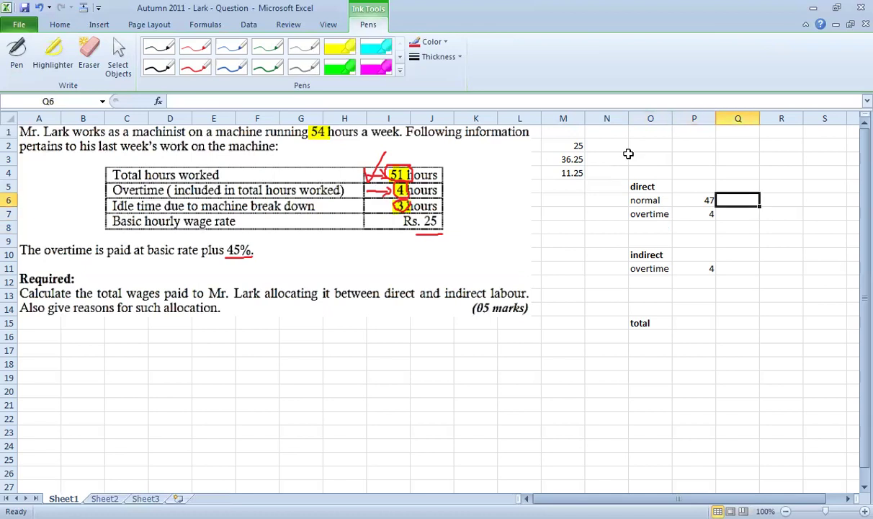
{"action": "type", "text": "="}
{"action": "key", "text": "Left"}
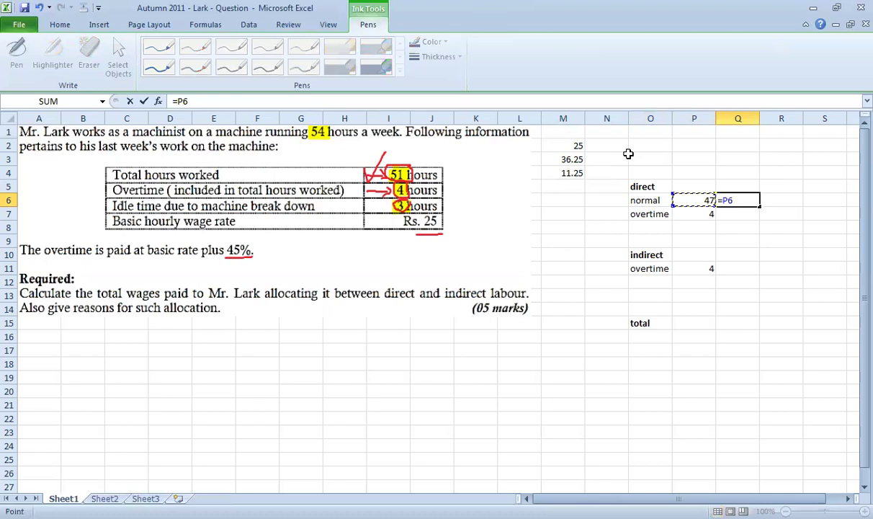
{"action": "type", "text": "*25"}
{"action": "key", "text": "BackSpace"}
{"action": "key", "text": "BackSpace"}
{"action": "left_click", "coordinate": [579, 144]}
{"action": "key", "text": "Return"}
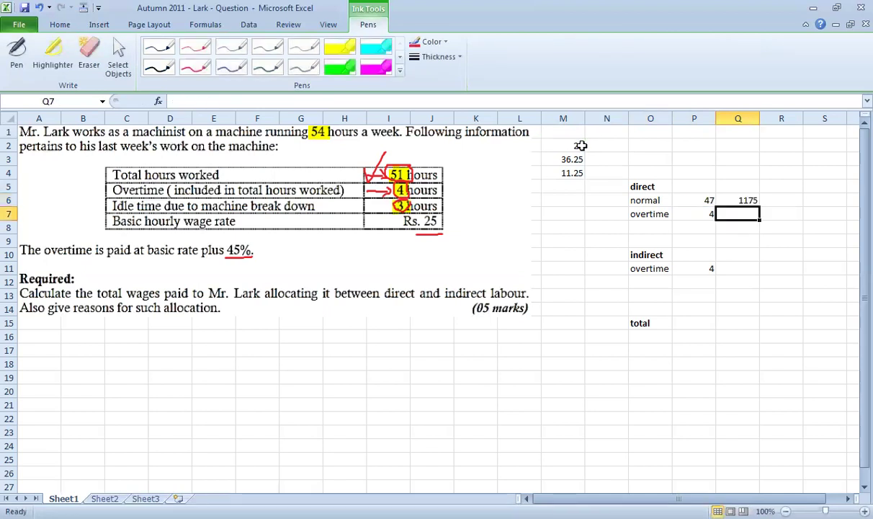
- Calculate the direct overtime wages in Q7 with =P7*M2
{"action": "type", "text": "="}
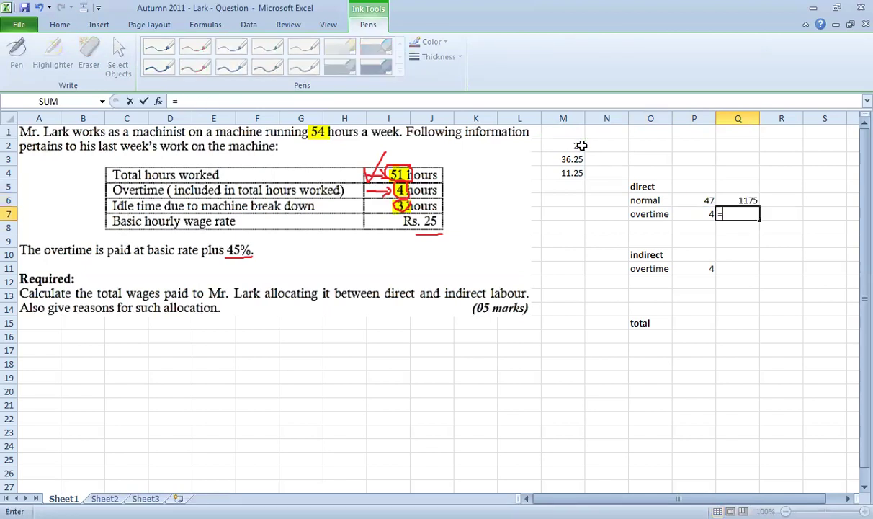
{"action": "key", "text": "Left"}
{"action": "type", "text": "*"}
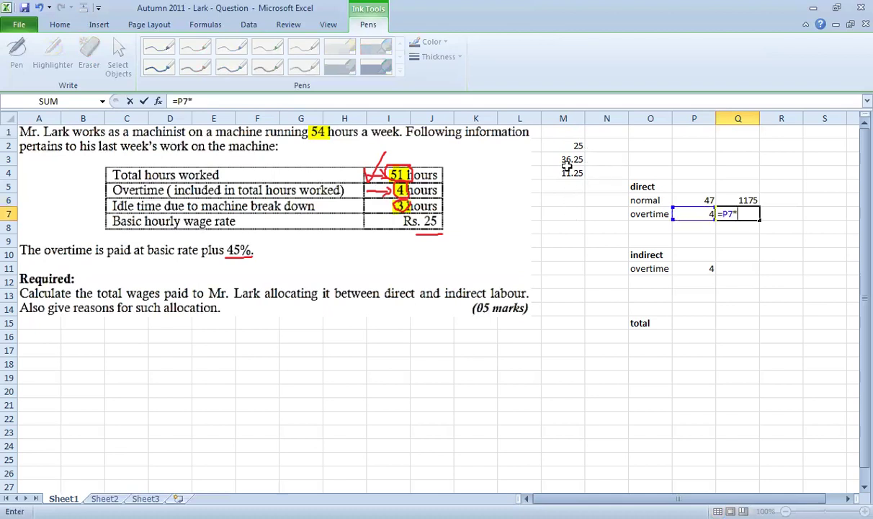
{"action": "left_click", "coordinate": [572, 146]}
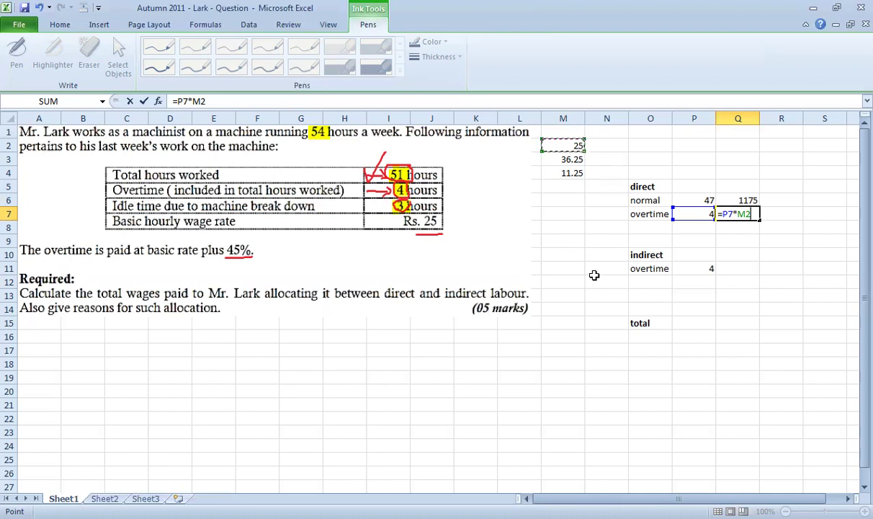
{"action": "key", "text": "Return"}
{"action": "key", "text": "Up"}
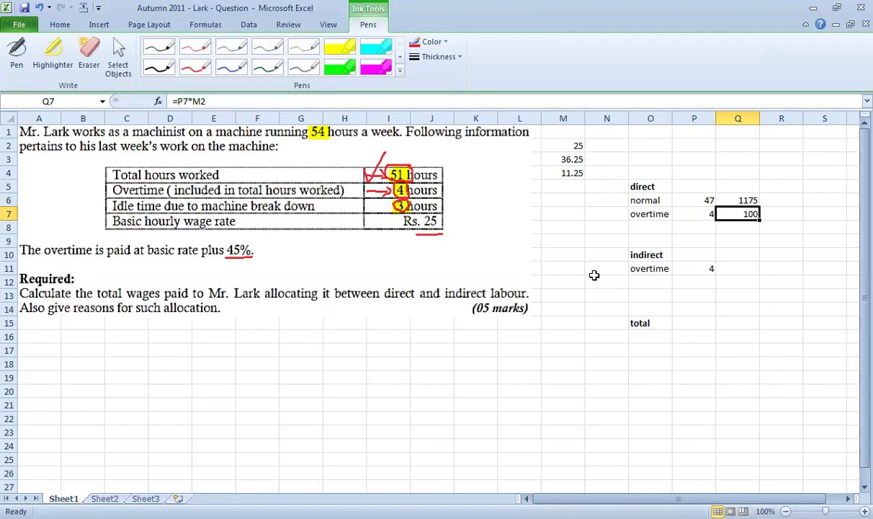
- Calculate the indirect overtime premium in Q11 with =P11*M4
{"action": "key", "text": "Down"}
{"action": "key", "text": "Down"}
{"action": "key", "text": "Down"}
{"action": "key", "text": "Down"}
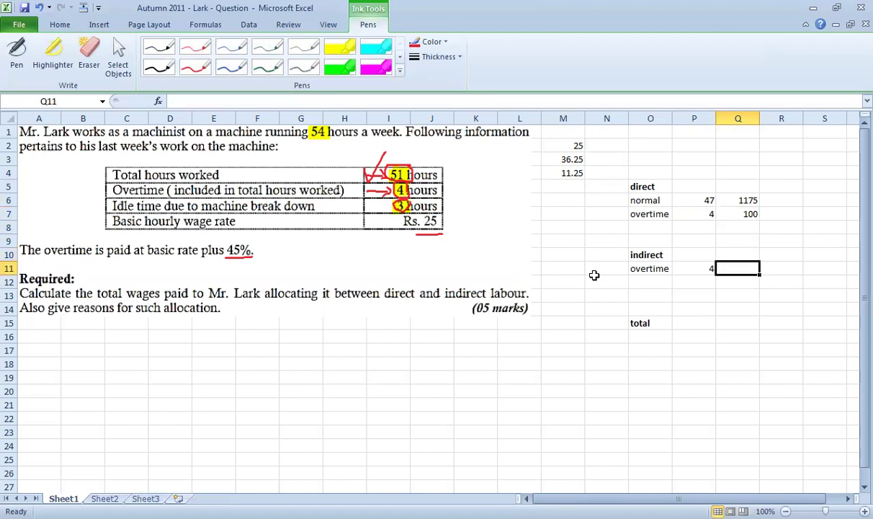
{"action": "type", "text": "="}
{"action": "key", "text": "Left"}
{"action": "type", "text": "*"}
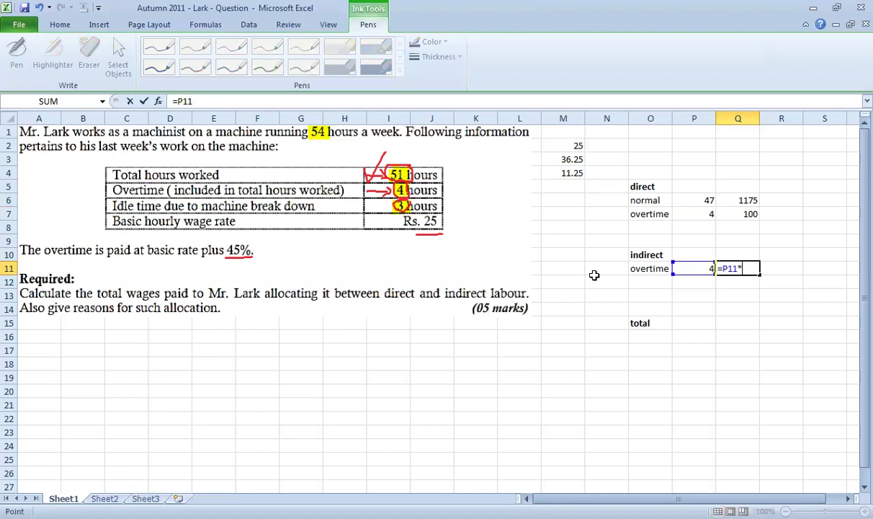
{"action": "left_click", "coordinate": [556, 173]}
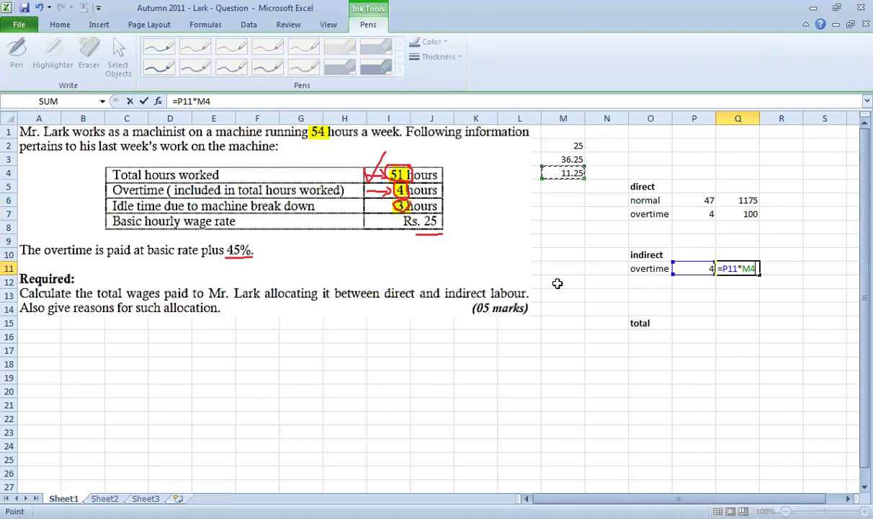
{"action": "key", "text": "ctrl+Return"}
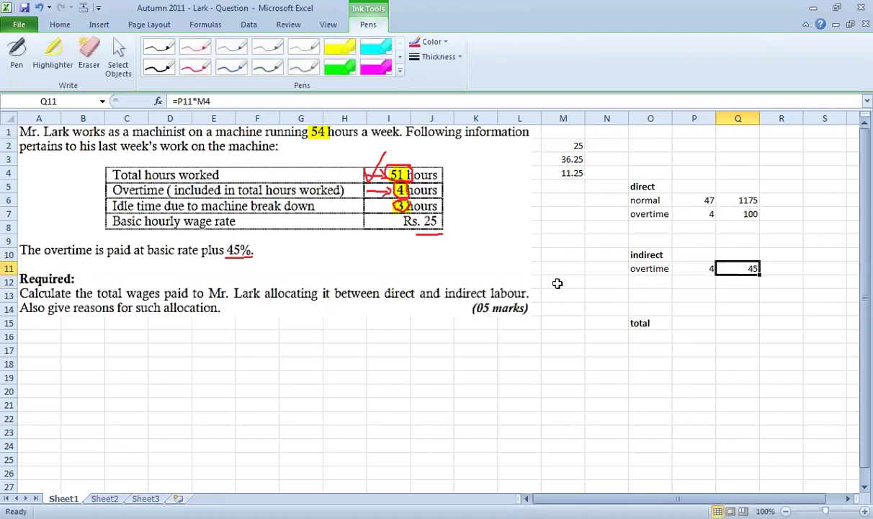
- Label O12 "machine b.d." under the indirect overtime row and widen column O to fit the text
{"action": "key", "text": "Down"}
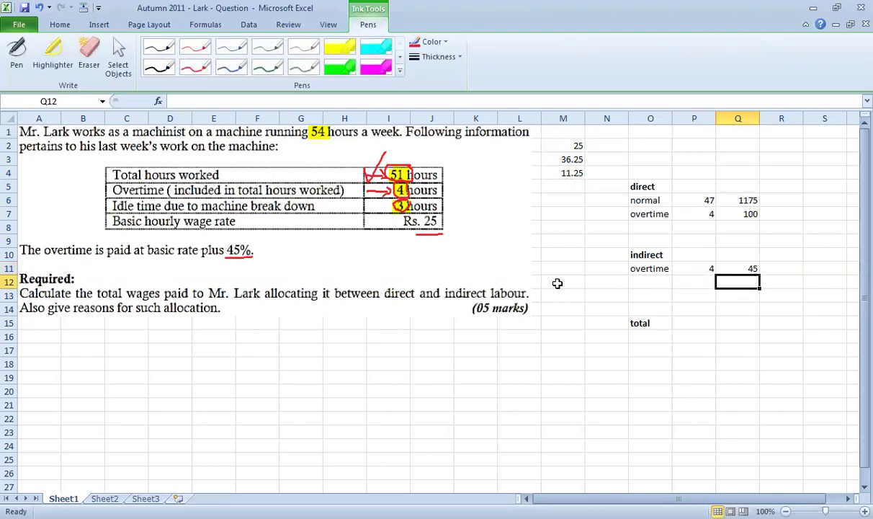
{"action": "key", "text": "Left"}
{"action": "key", "text": "Left"}
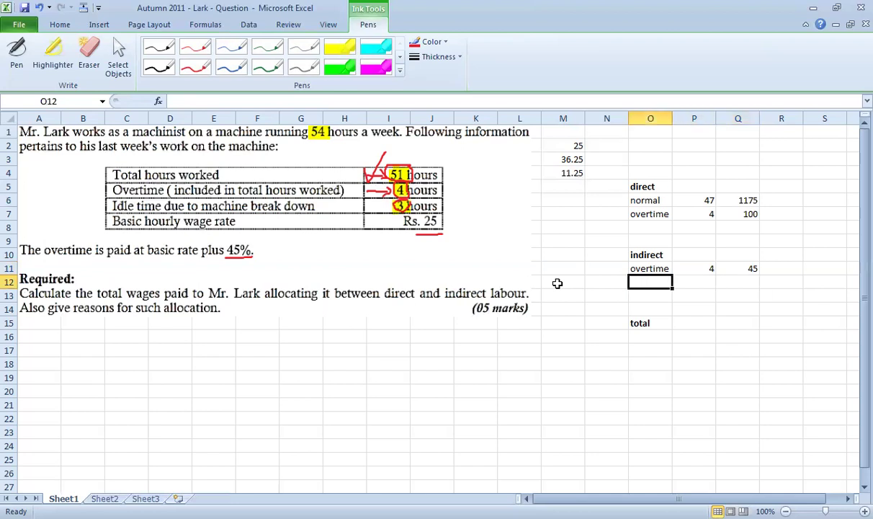
{"action": "type", "text": "machine"}
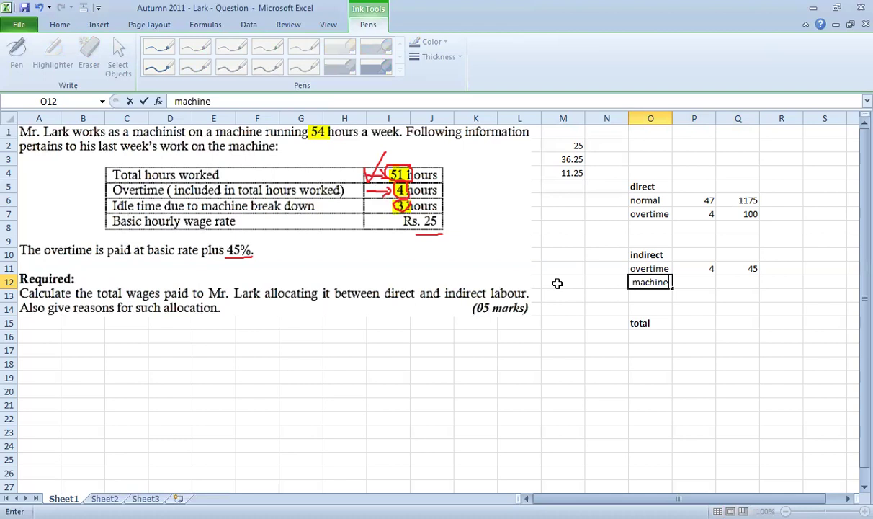
{"action": "key", "text": "BackSpace"}
{"action": "key", "text": "BackSpace"}
{"action": "key", "text": "BackSpace"}
{"action": "key", "text": "BackSpace"}
{"action": "type", "text": "hine b.d."}
{"action": "key", "text": "Return"}
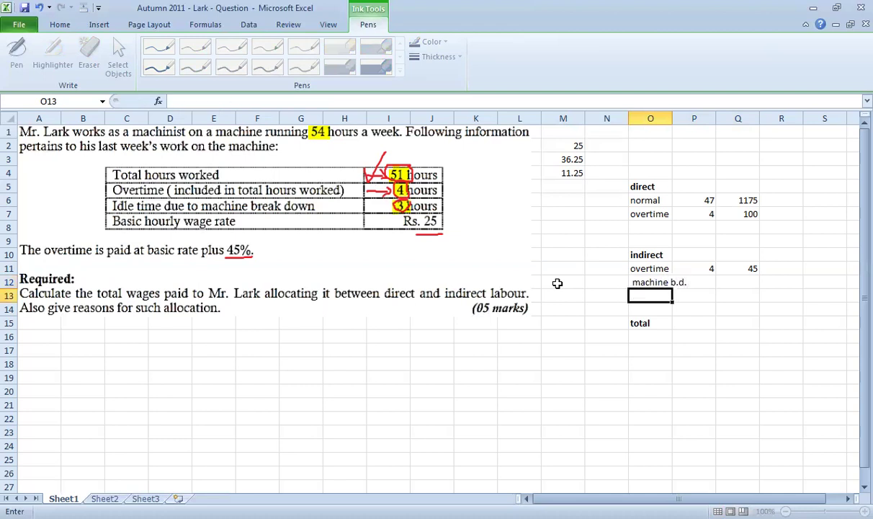
{"action": "key", "text": "Up"}
{"action": "key", "text": "Right"}
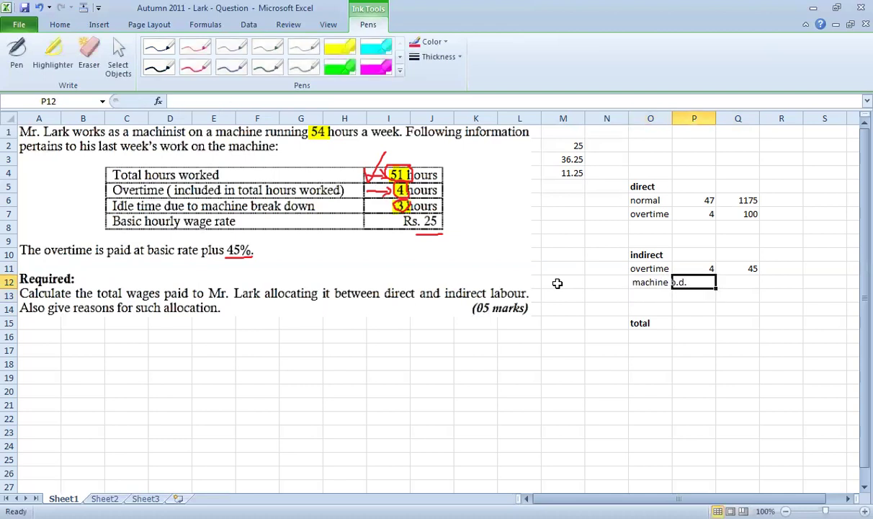
{"action": "double_click", "coordinate": [672, 119]}
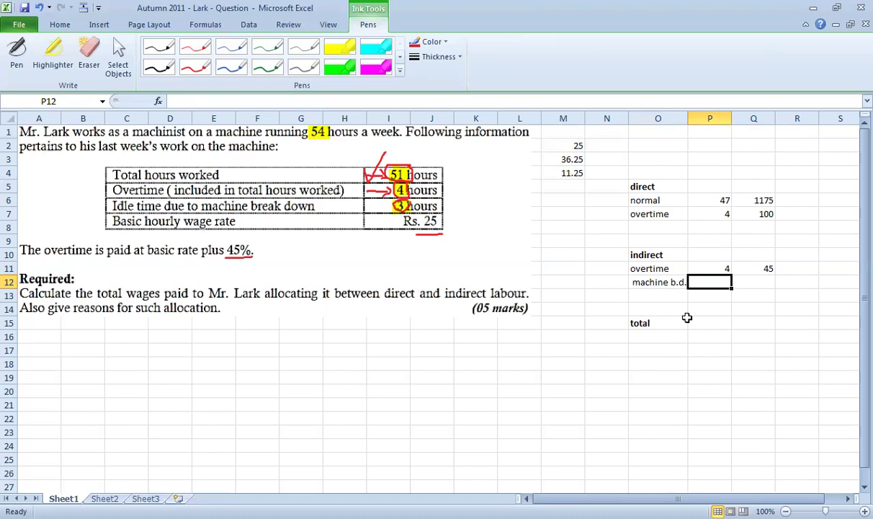
- Enter 3 machine breakdown hours in P12 and calculate their wages in Q12 with =P12*25
{"action": "type", "text": "3"}
{"action": "key", "text": "Tab"}
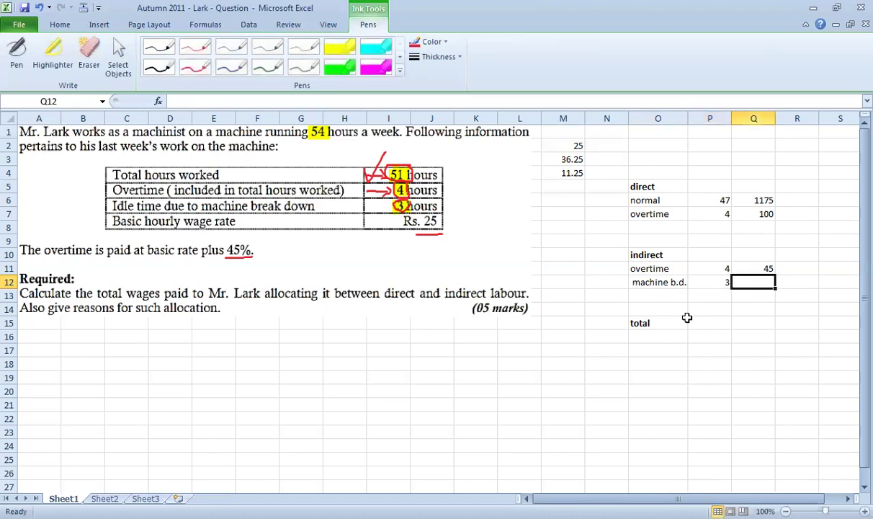
{"action": "type", "text": "="}
{"action": "key", "text": "Left"}
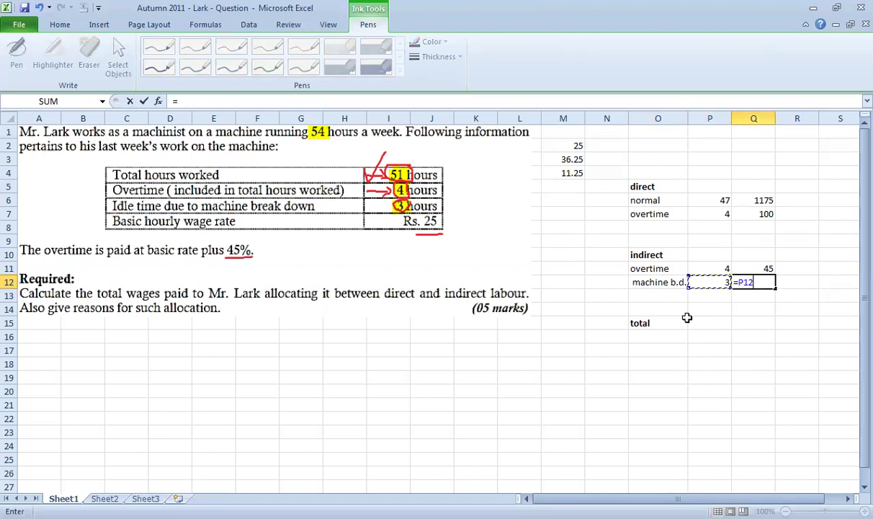
{"action": "type", "text": "*25"}
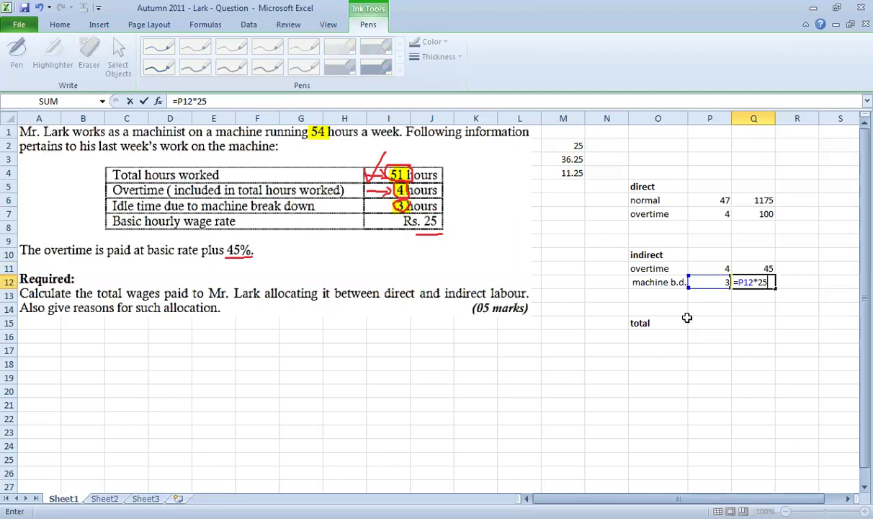
{"action": "key", "text": "Return"}
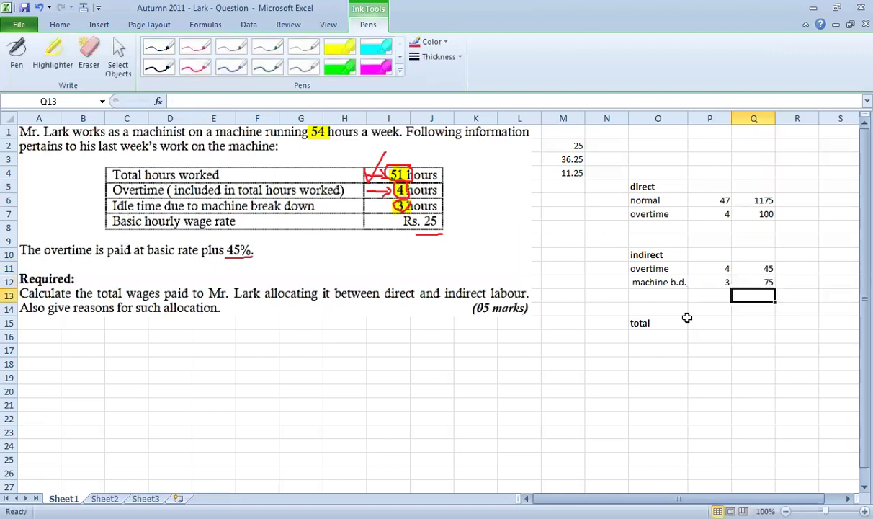
- Sum the direct wages in Q8
{"action": "key", "text": "Up"}
{"action": "key", "text": "Up"}
{"action": "key", "text": "Up"}
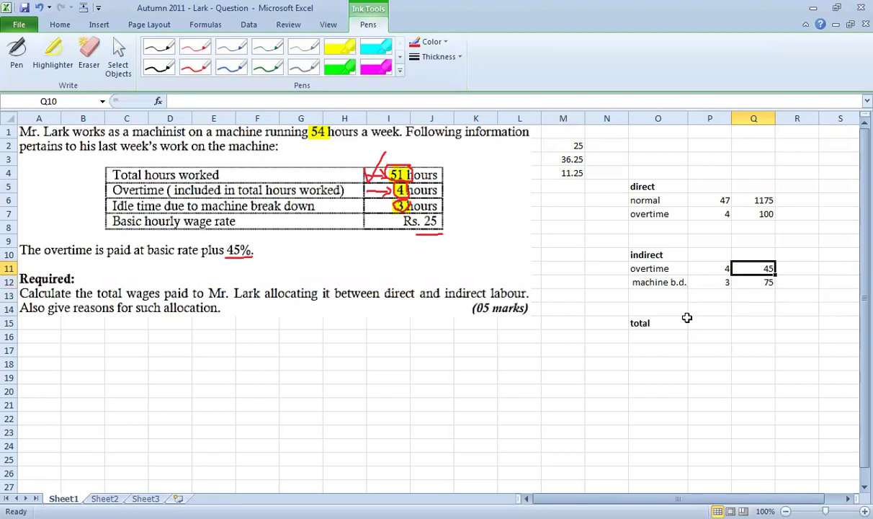
{"action": "key", "text": "Up"}
{"action": "key", "text": "Up"}
{"action": "key", "text": "alt+equal"}
{"action": "key", "text": "ctrl+Return"}
- Sum the indirect wages in Q13 with =SUM(Q11:Q12)
{"action": "key", "text": "Down"}
{"action": "key", "text": "Down"}
{"action": "key", "text": "Down"}
{"action": "key", "text": "Down"}
{"action": "key", "text": "Down"}
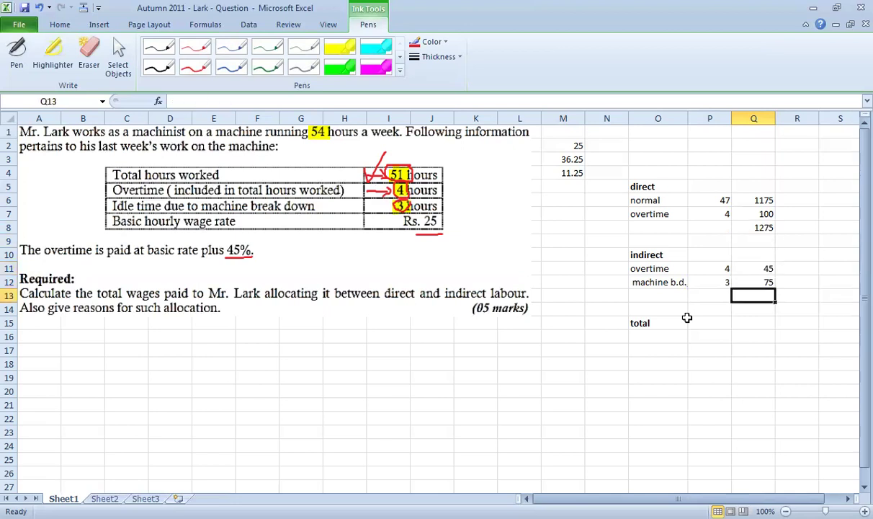
{"action": "key", "text": "alt+equal"}
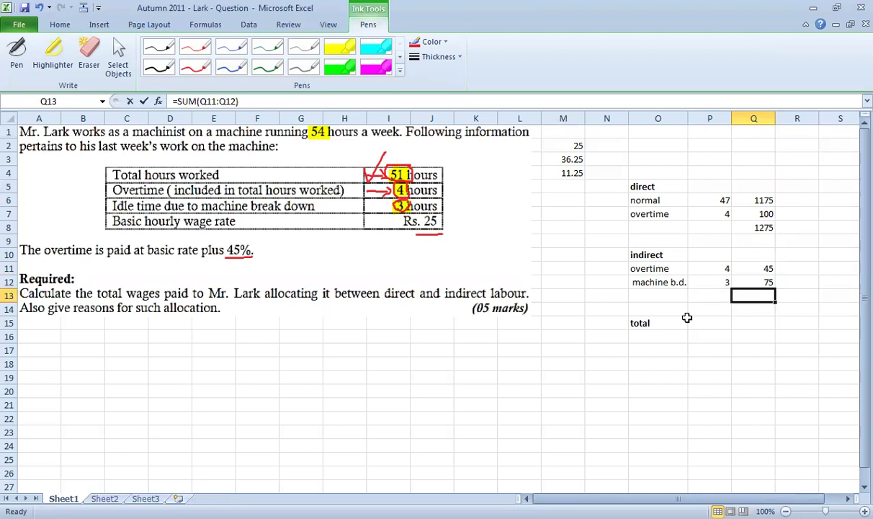
{"action": "key", "text": "Return"}
- Calculate the total wages in Q15 with =Q13+Q8
{"action": "key", "text": "Down"}
{"action": "type", "text": "="}
{"action": "key", "text": "Up"}
{"action": "key", "text": "Up"}
{"action": "type", "text": "+"}
{"action": "key", "text": "Up"}
{"action": "key", "text": "Up"}
{"action": "key", "text": "Up"}
{"action": "key", "text": "Up"}
{"action": "key", "text": "Up"}
{"action": "key", "text": "Up"}
{"action": "key", "text": "Up"}
{"action": "key", "text": "ctrl+Return"}
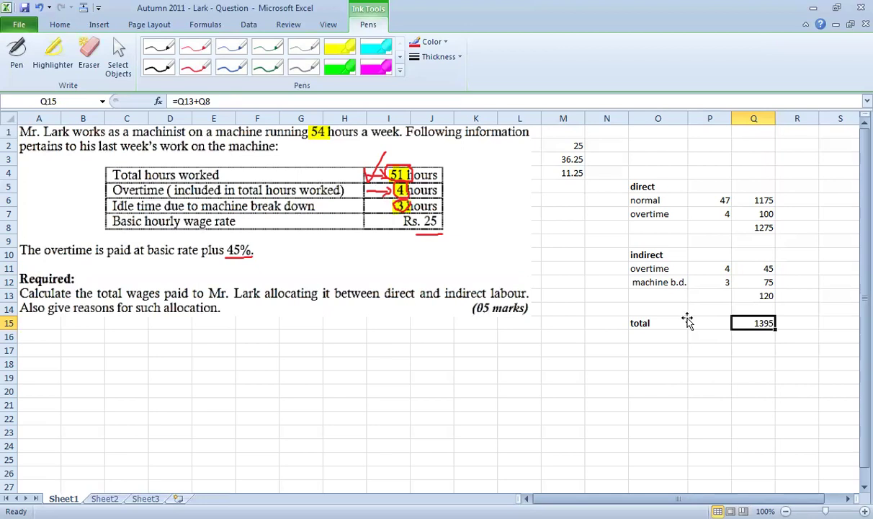
- Make the whole wage allocation table in O5:Q15 bold
{"action": "key", "text": "shift+Left"}
{"action": "key", "text": "shift+Left"}
{"action": "key", "text": "shift+Up"}
{"action": "key", "text": "shift+Up"}
{"action": "key", "text": "shift+Up"}
{"action": "key", "text": "shift+Up"}
{"action": "key", "text": "shift+Up"}
{"action": "key", "text": "shift+Up"}
{"action": "key", "text": "shift+Up"}
{"action": "key", "text": "shift+Up"}
{"action": "key", "text": "shift+Up"}
{"action": "key", "text": "shift+Up"}
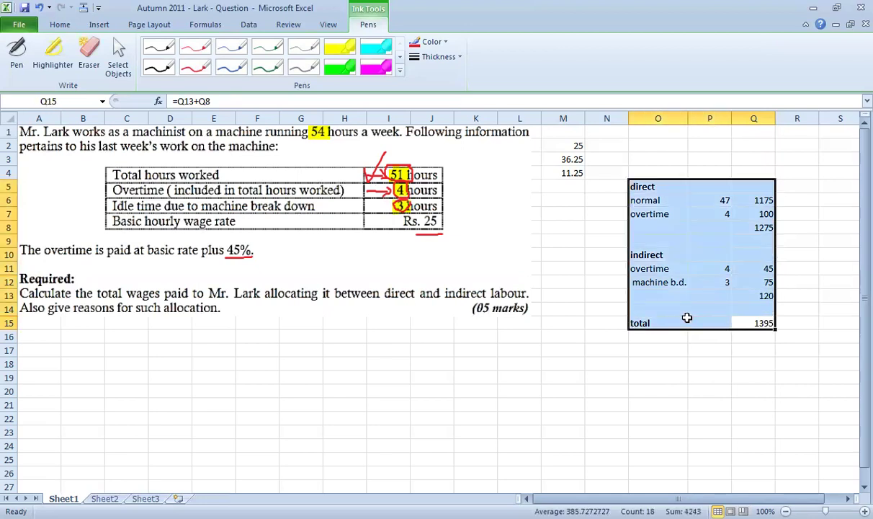
- Format the wage amounts in Q6:Q15 with comma thousands separators and no decimal places
{"action": "key", "text": "Left"}
{"action": "key", "text": "Right"}
{"action": "key", "text": "shift+Up"}
{"action": "key", "text": "shift+Up"}
{"action": "key", "text": "shift+Up"}
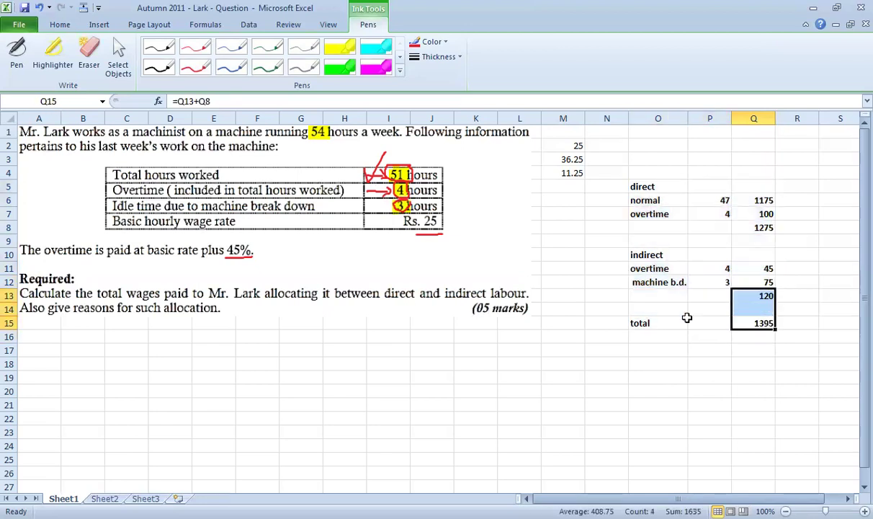
{"action": "key", "text": "shift+Up"}
{"action": "key", "text": "shift+Up"}
{"action": "key", "text": "shift+Up"}
{"action": "key", "text": "shift+Up"}
{"action": "key", "text": "shift+Up"}
{"action": "key", "text": "shift+Up"}
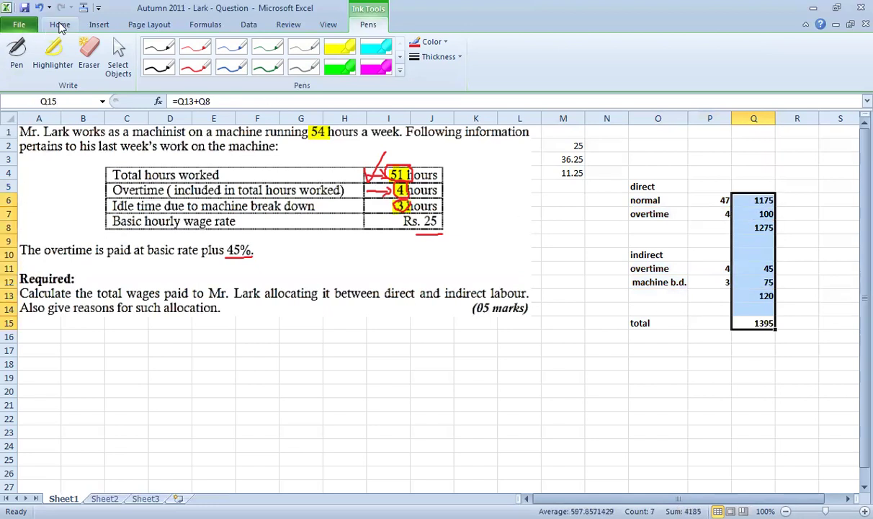
{"action": "left_click", "coordinate": [59, 24]}
{"action": "left_click", "coordinate": [471, 66]}
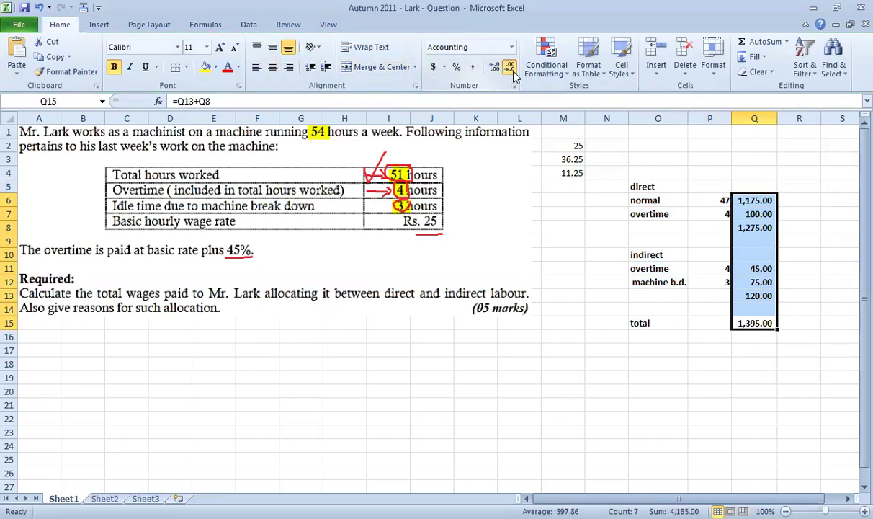
{"action": "left_click", "coordinate": [510, 66]}
{"action": "left_click", "coordinate": [510, 66]}
{"action": "left_click", "coordinate": [726, 376]}
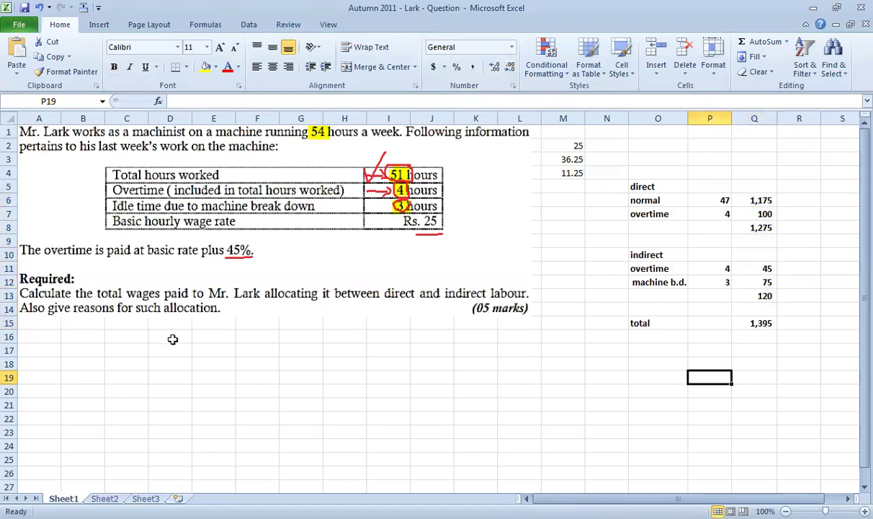
{"action": "left_click", "coordinate": [649, 187]}
{"action": "left_click", "coordinate": [648, 268]}
{"action": "left_click", "coordinate": [637, 323]}
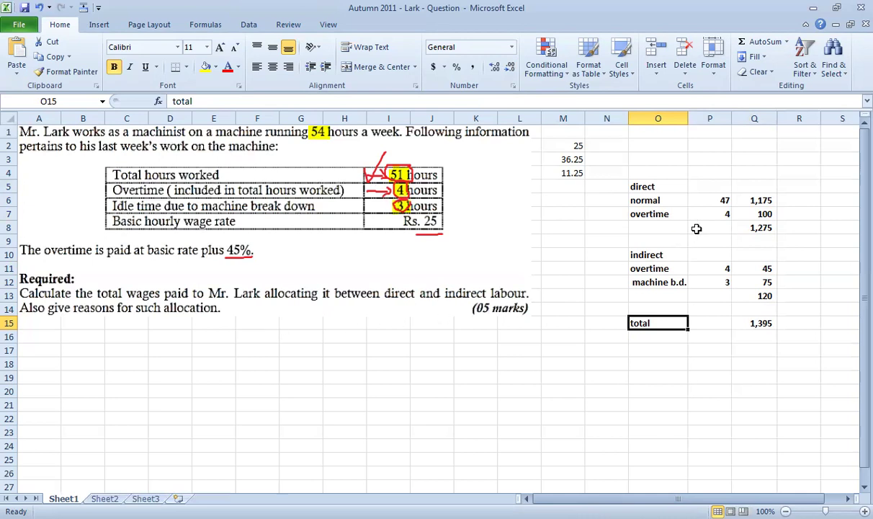
{"action": "left_click", "coordinate": [644, 283]}
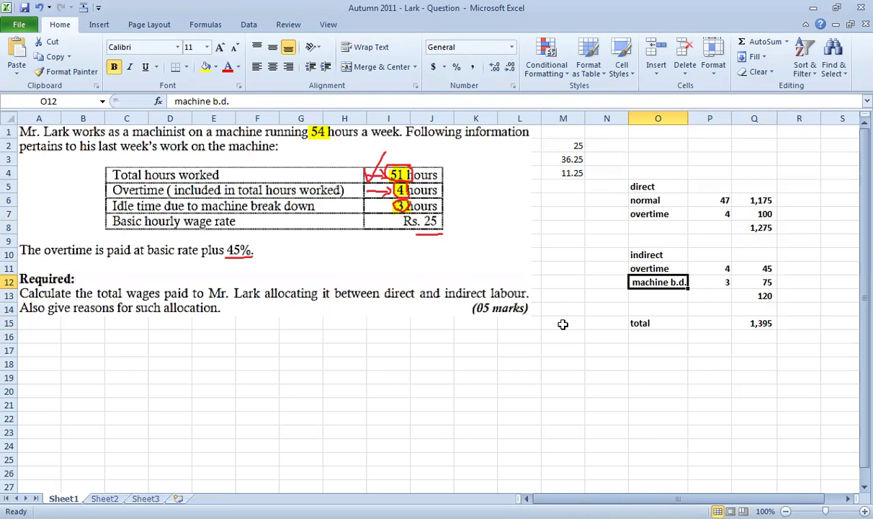
{"action": "left_click_drag", "start_coordinate": [644, 186], "coordinate": [743, 325]}
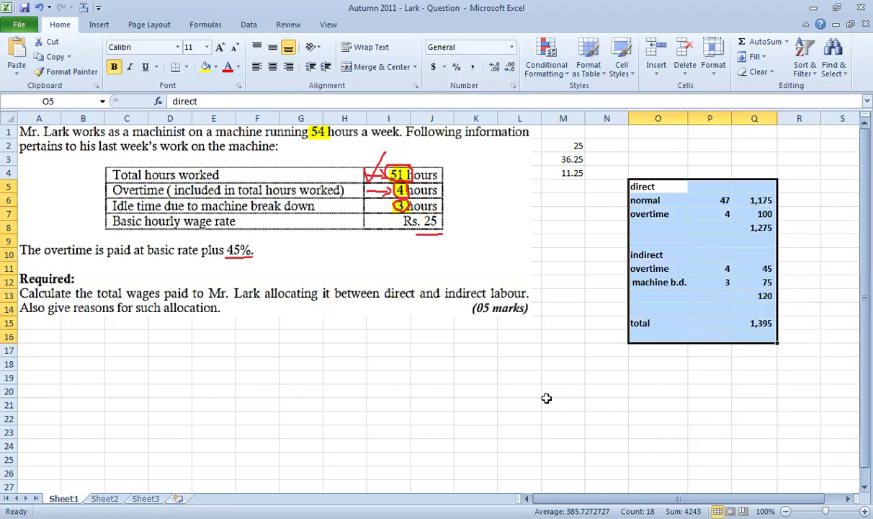